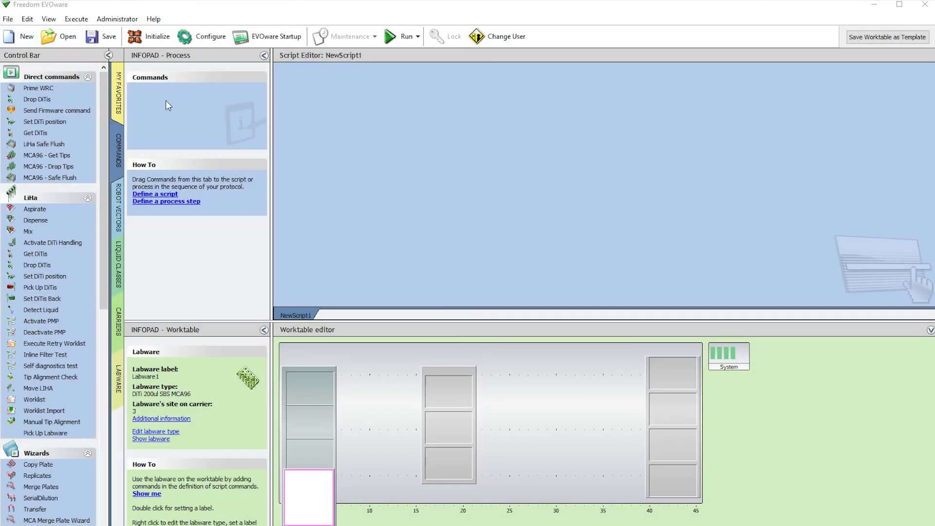
Create NewScript2 from the DCMBIO template
left_click(16, 38)
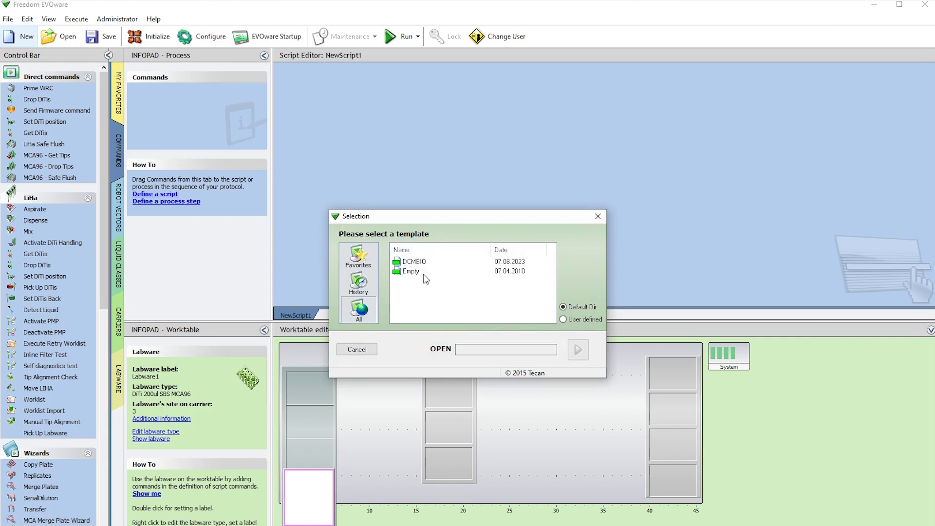
left_click(417, 263)
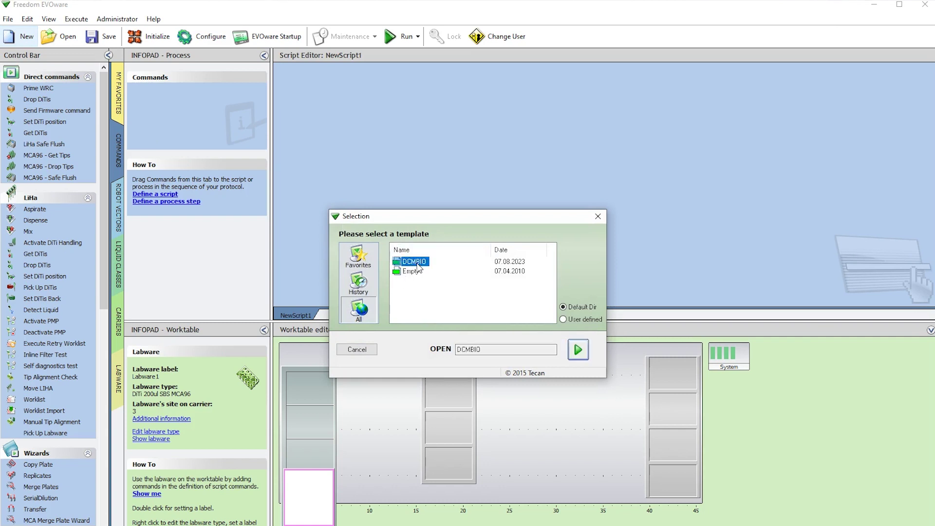
left_click(577, 350)
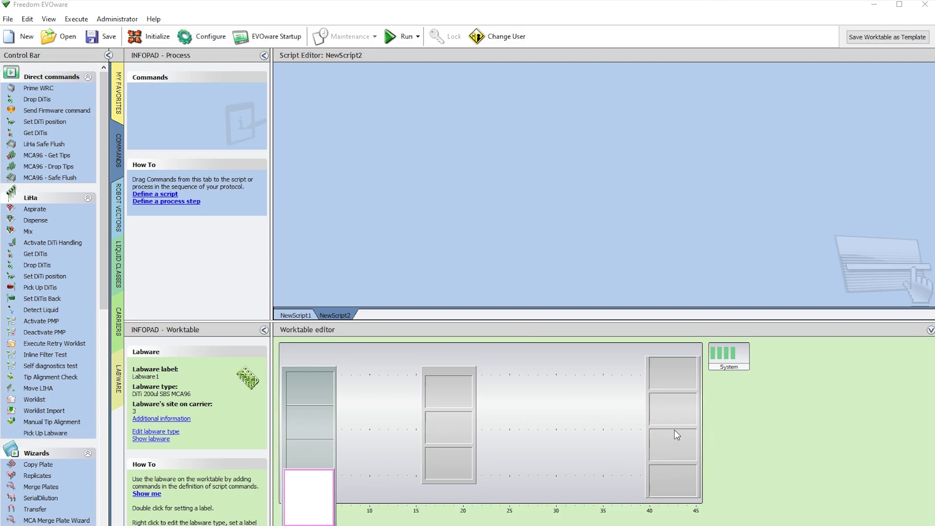
Put a 96 Well Microplate and a 96 Well DeepWell on the MP 3Pos carrier, and DiTi 200ul LiHa tips on the DiTi carrier
left_click(443, 430)
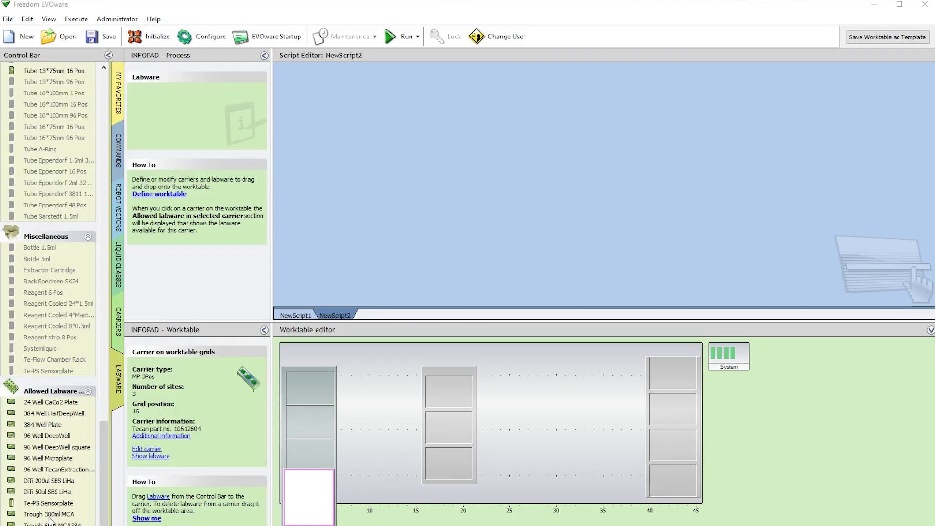
left_click_drag(45, 458, 340, 459)
left_click_drag(446, 468, 446, 466)
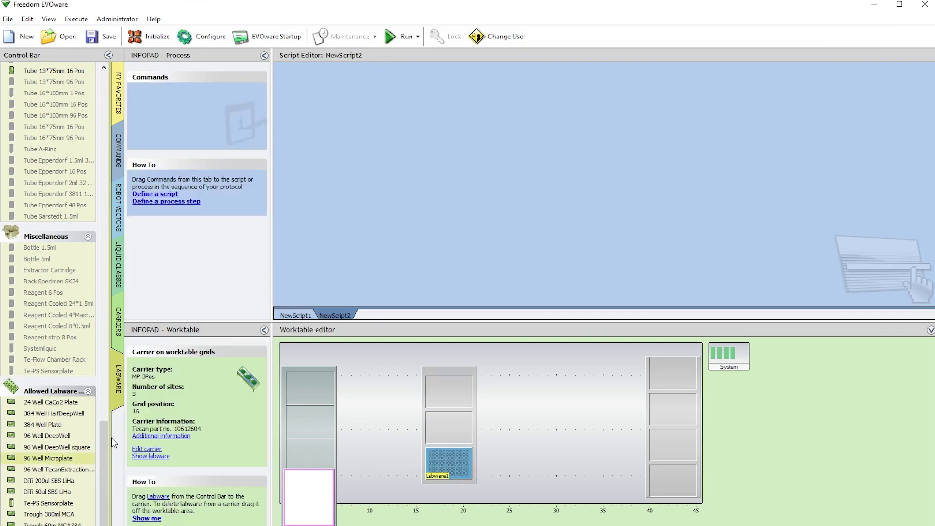
left_click_drag(44, 436, 449, 426)
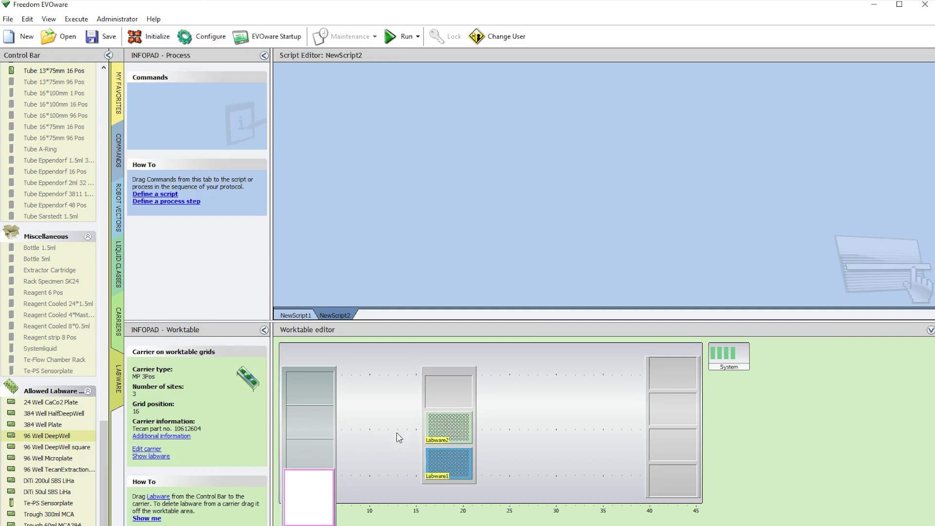
left_click(326, 413)
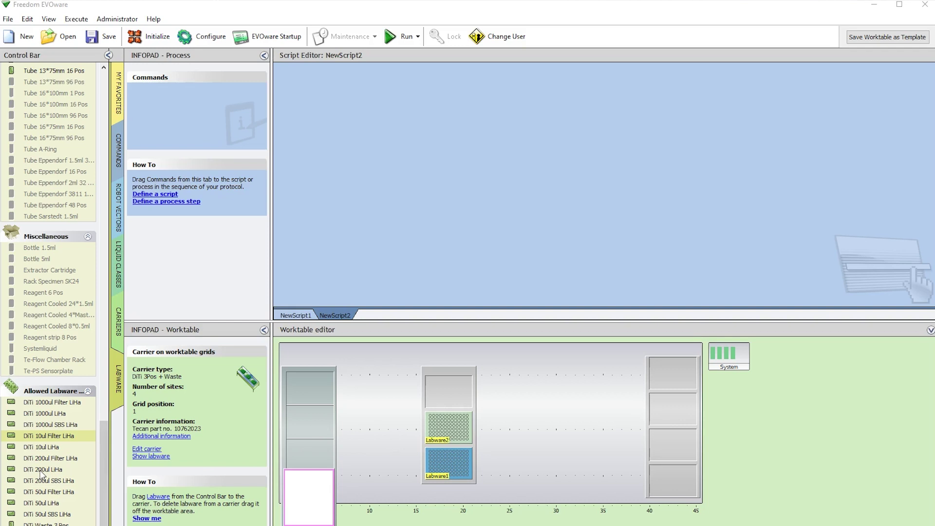
left_click_drag(42, 470, 295, 451)
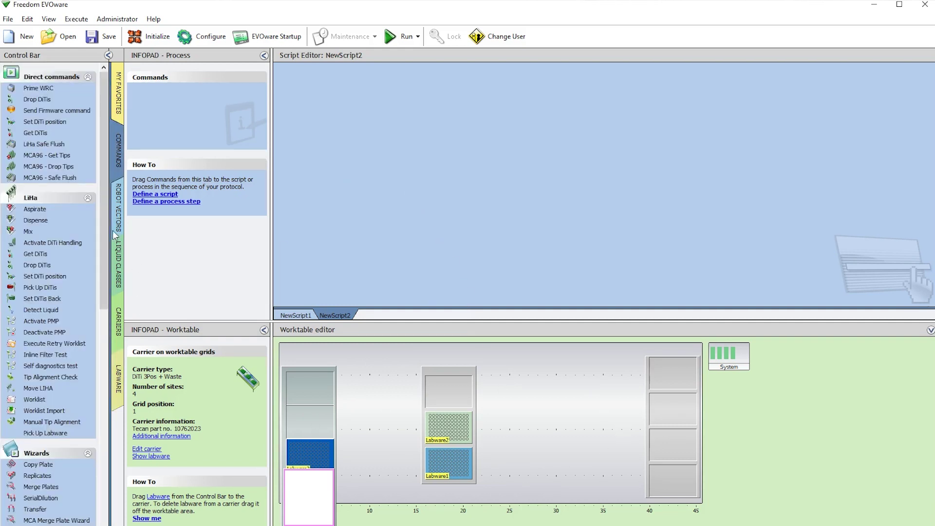
Add a Get DiTis step taking DiTi 200ul LiHa tips on all eight tips
double_click(26, 254)
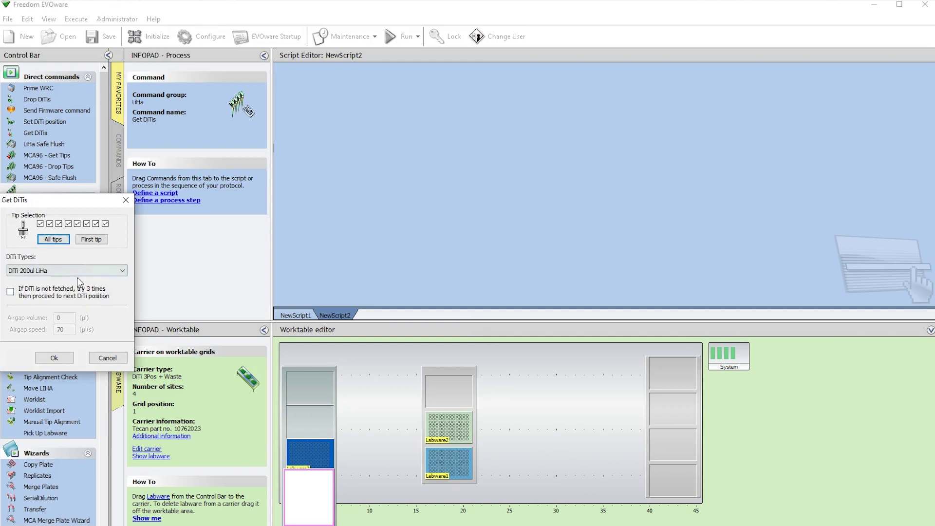
left_click(299, 448)
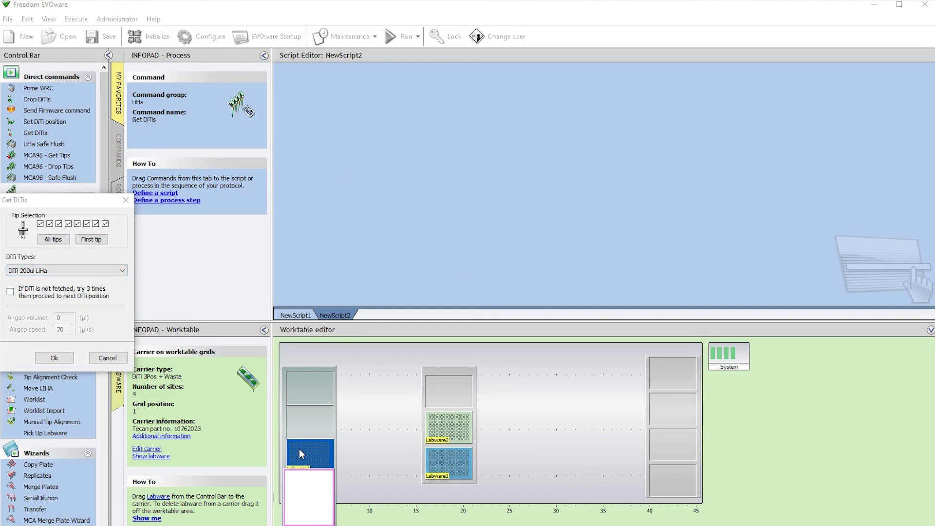
left_click(65, 359)
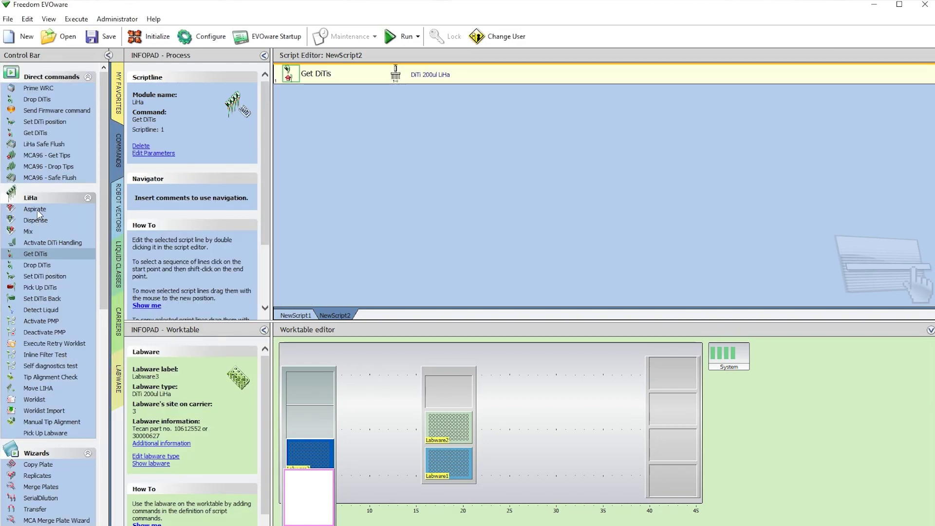
Add an Aspirate step of 150 µl from Labware2, column 6, rows 1-8
double_click(36, 209)
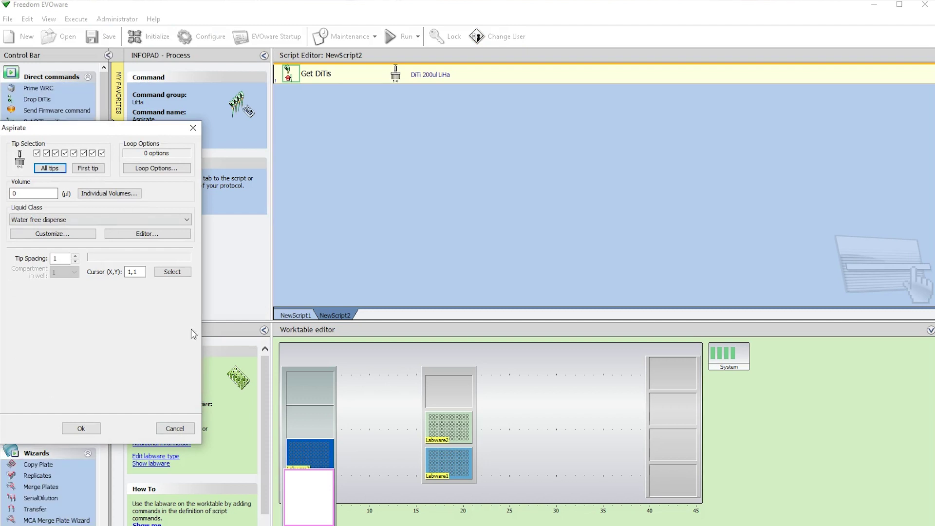
left_click(449, 431)
left_click(92, 292)
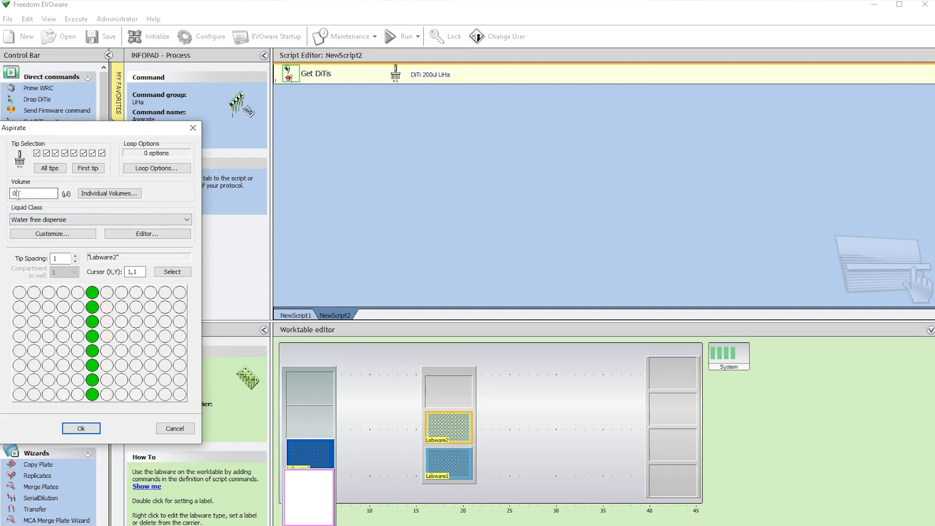
type("150")
left_click(73, 429)
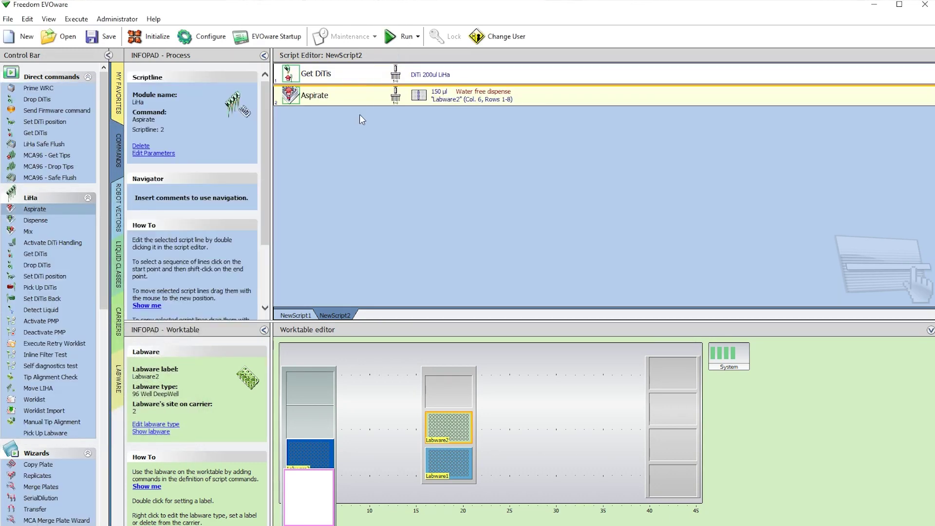
Add a Dispense step of 150 µl into Labware1, column 1, rows 1-8
double_click(28, 220)
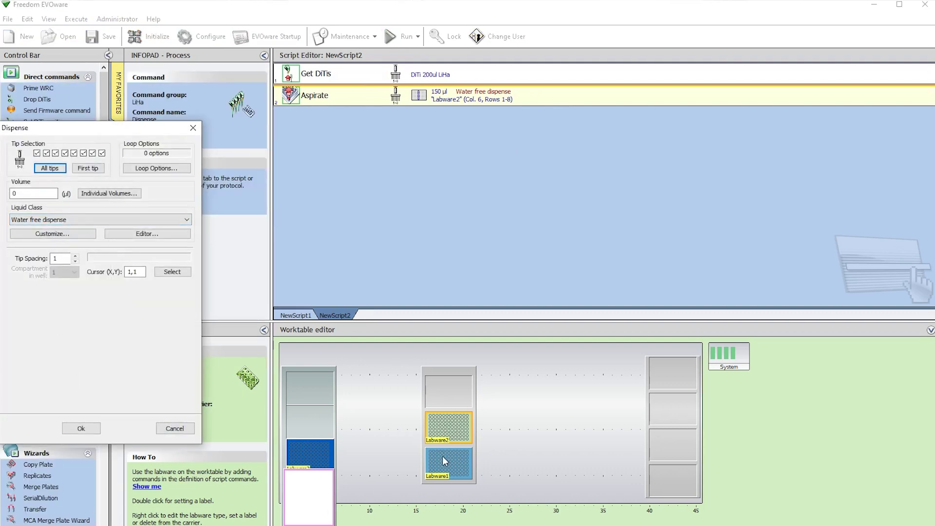
left_click(443, 461)
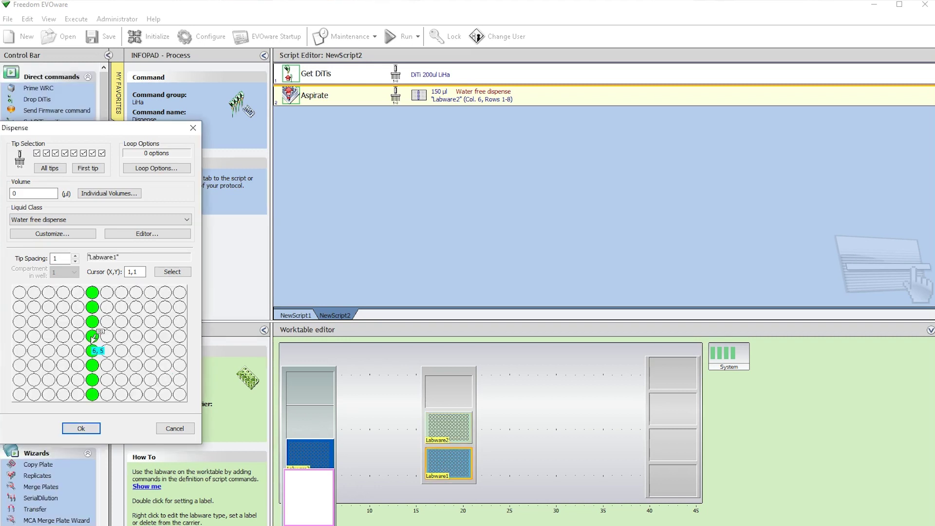
left_click(34, 349)
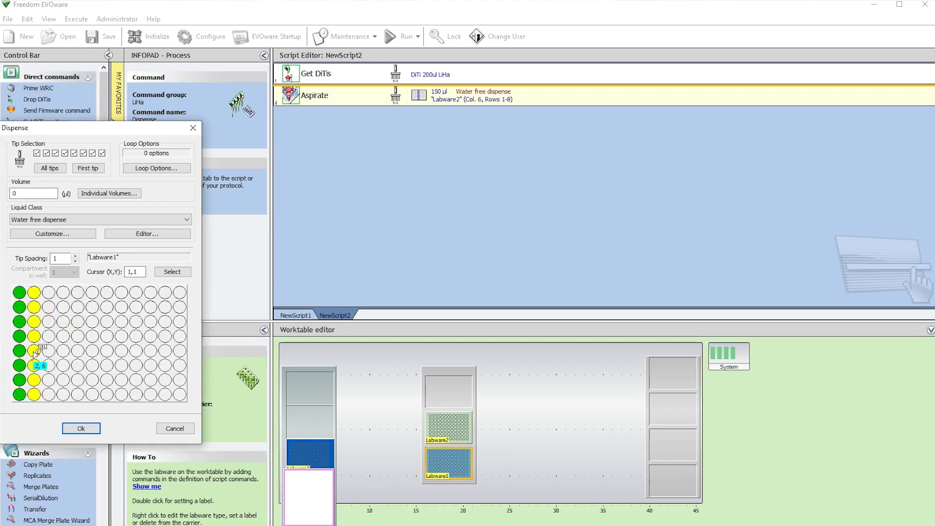
left_click(48, 350)
left_click(65, 349)
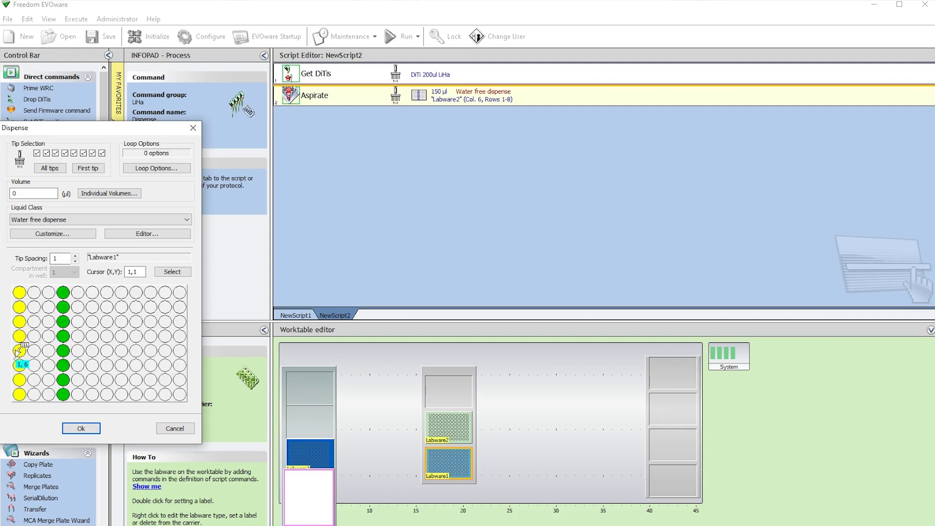
left_click(20, 324)
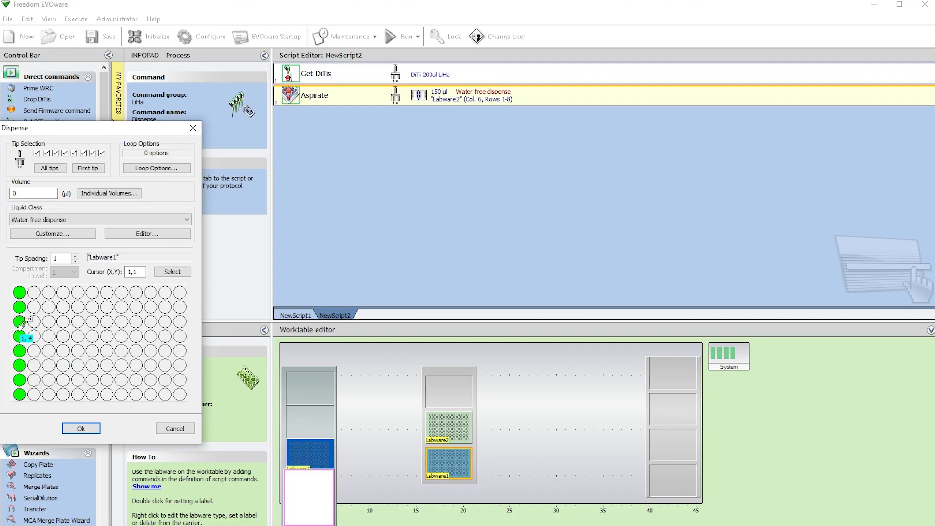
double_click(22, 192)
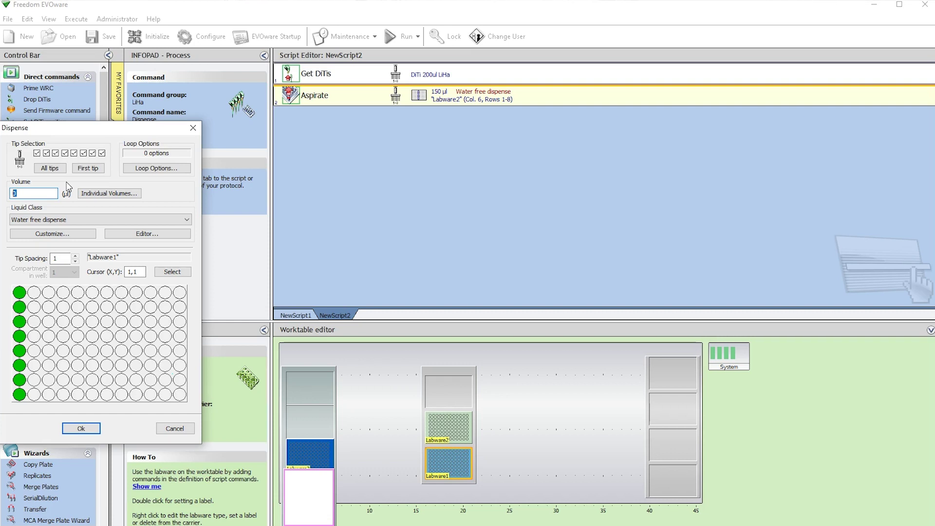
type("150")
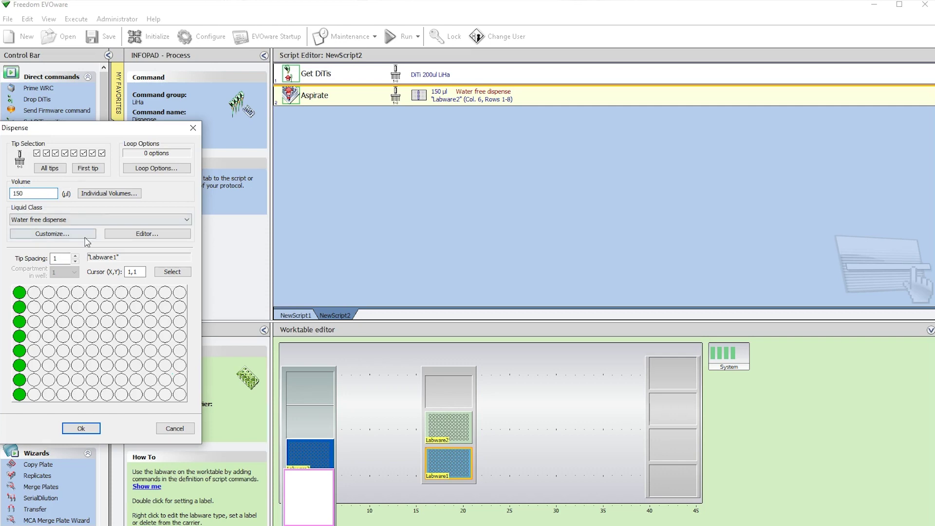
left_click(78, 429)
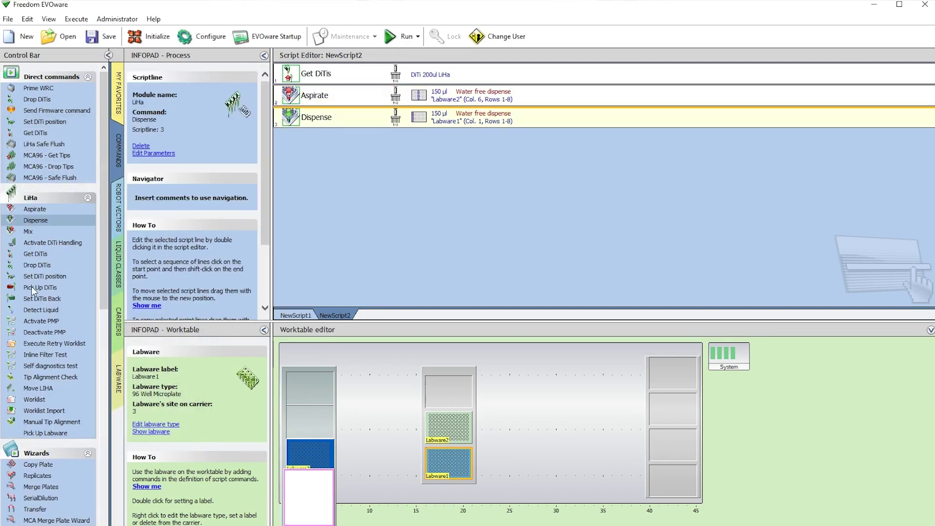
Add a Drop DiTis step discarding all tips into DiTi Waste 3 Pos
left_click(31, 265)
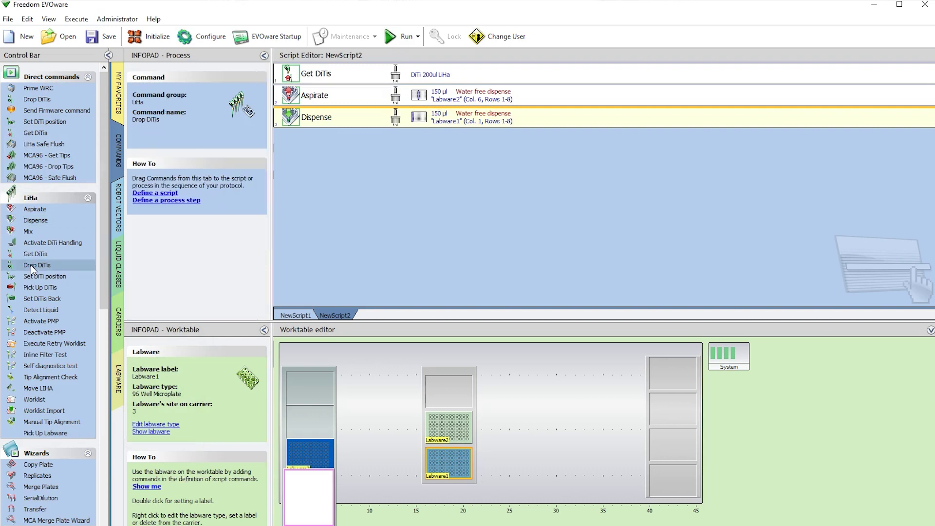
double_click(30, 265)
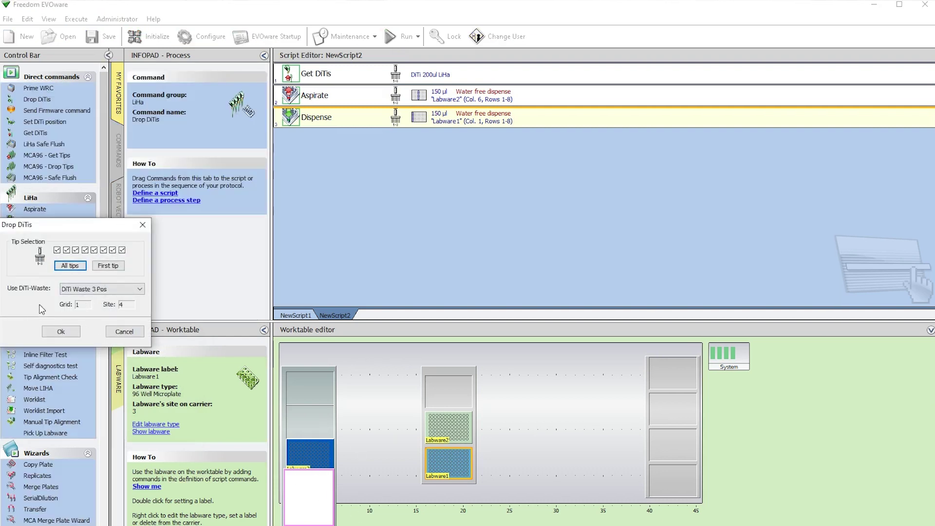
left_click(62, 334)
Save the script under the name 8_Chan_Transfer2
left_click(6, 19)
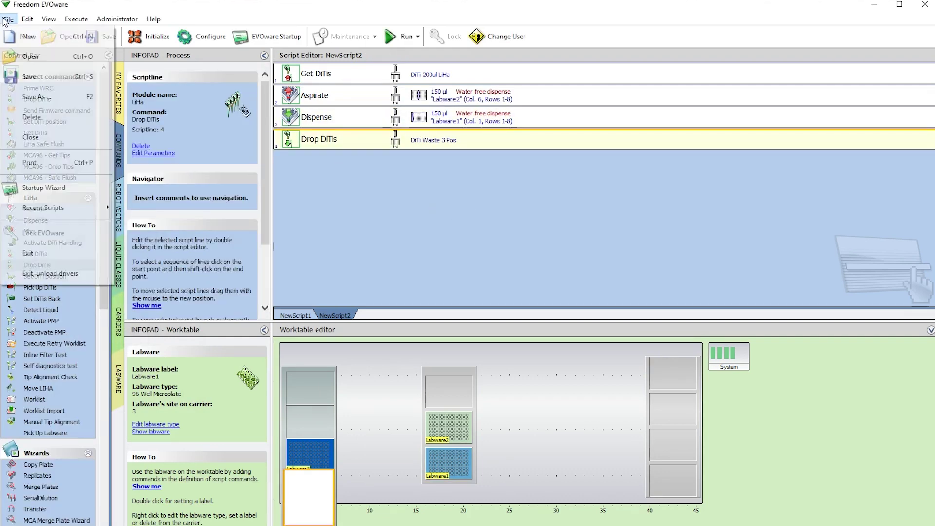
left_click(17, 78)
left_click(430, 263)
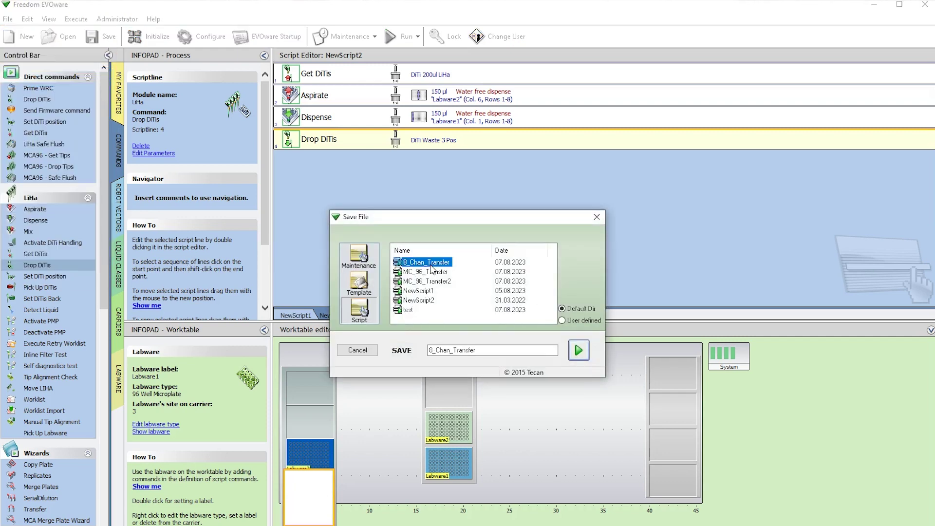
left_click(468, 346)
type("2")
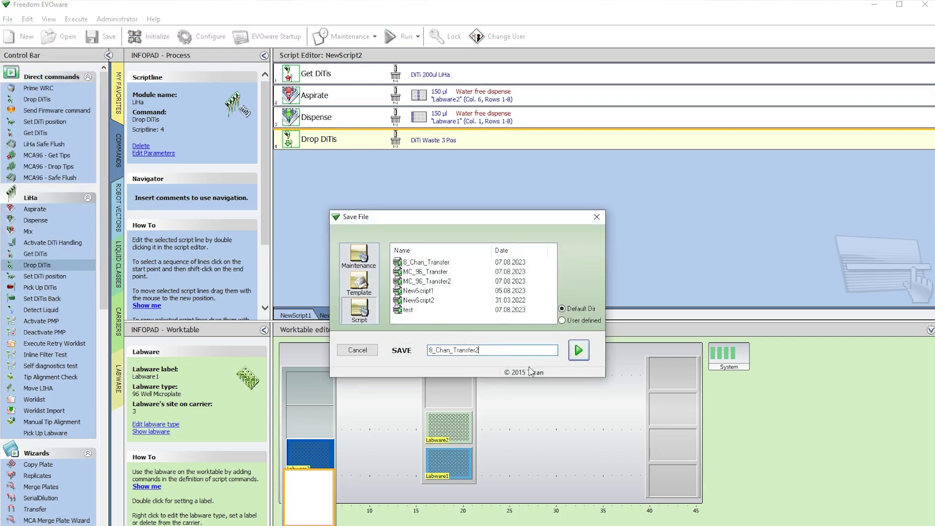
left_click(577, 353)
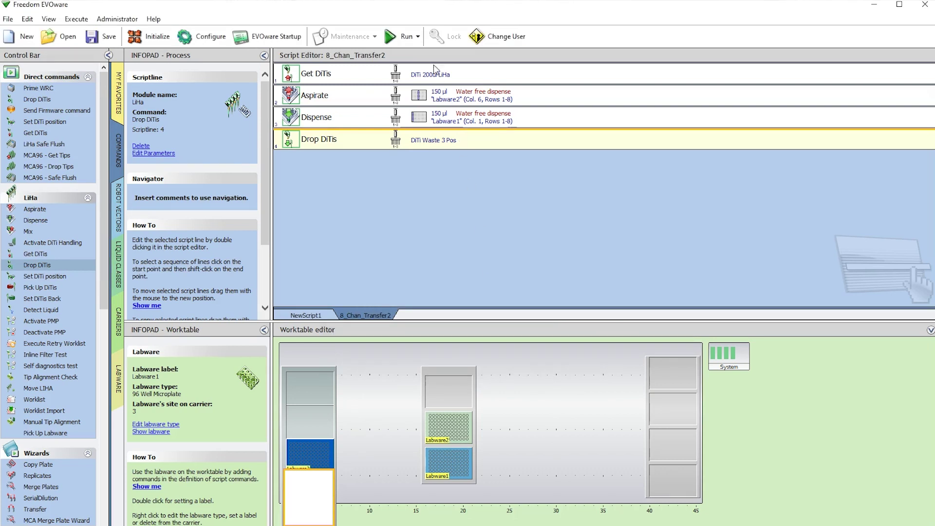